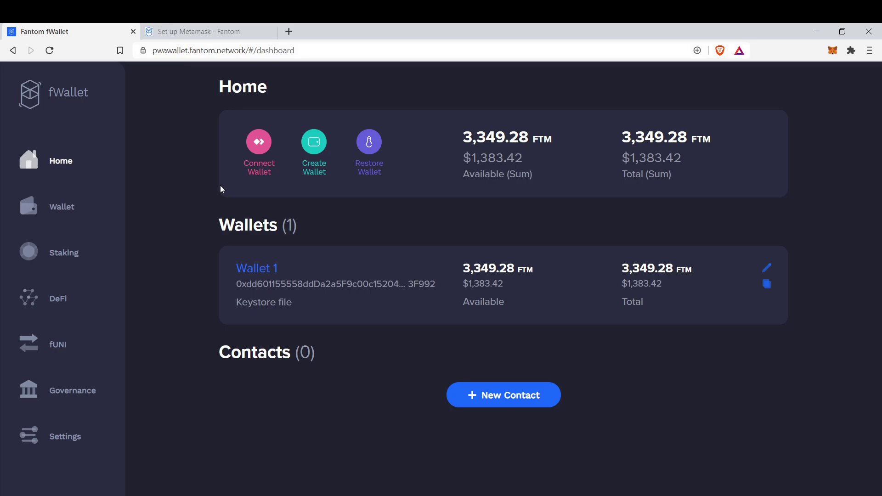
- Connect MetaMask's Account 1 to fWallet and add it as Wallet 2
left_click(251, 146)
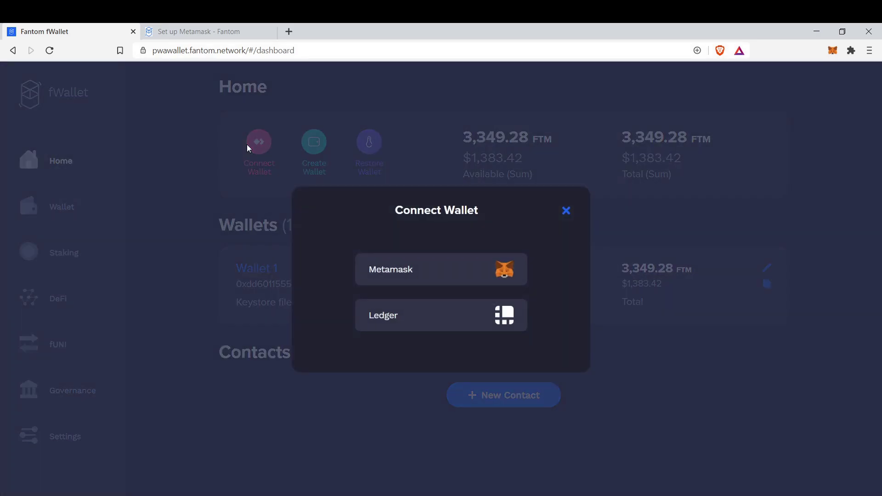
left_click(429, 284)
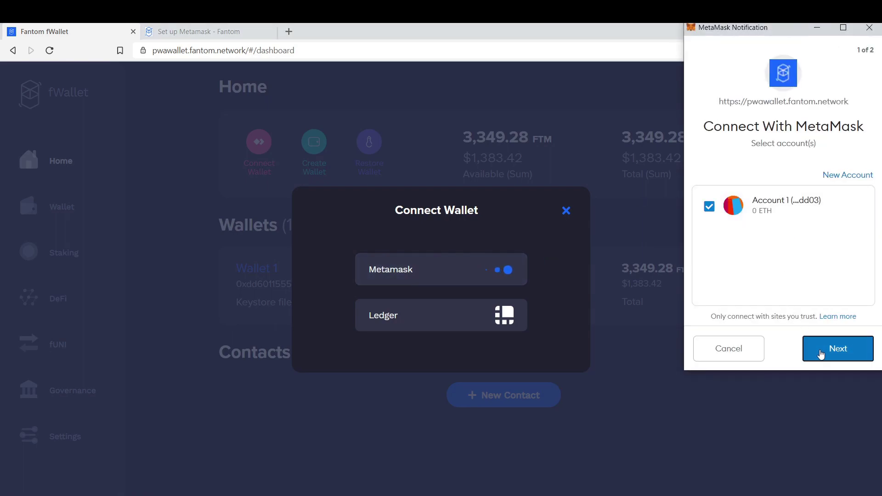
left_click(814, 351)
left_click(819, 354)
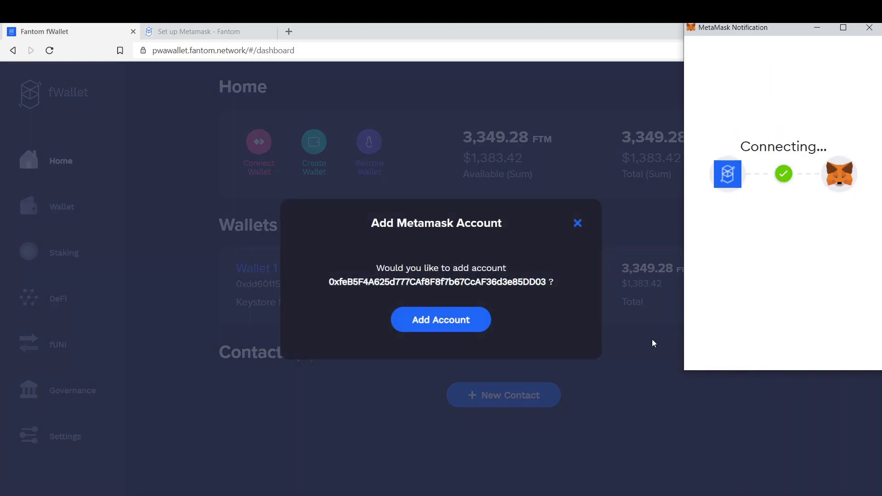
left_click(443, 318)
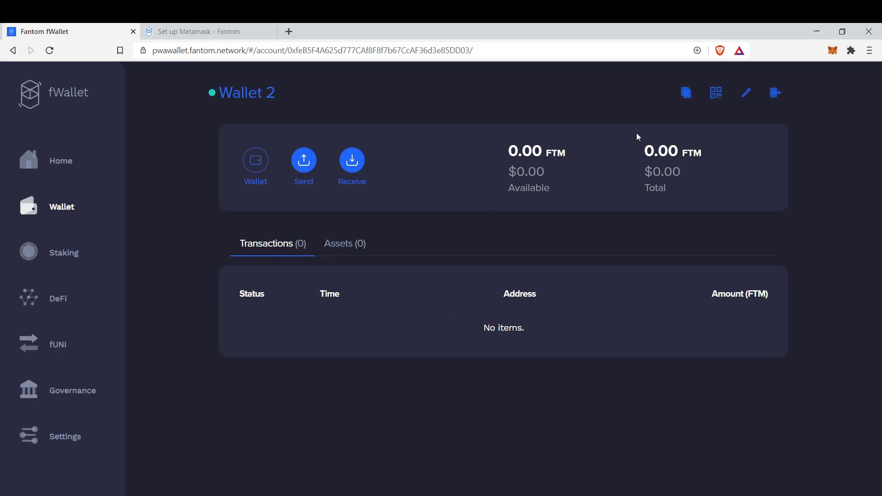
- With Fantom's Set up Metamask guide showing, open MetaMask's network list
left_click(833, 51)
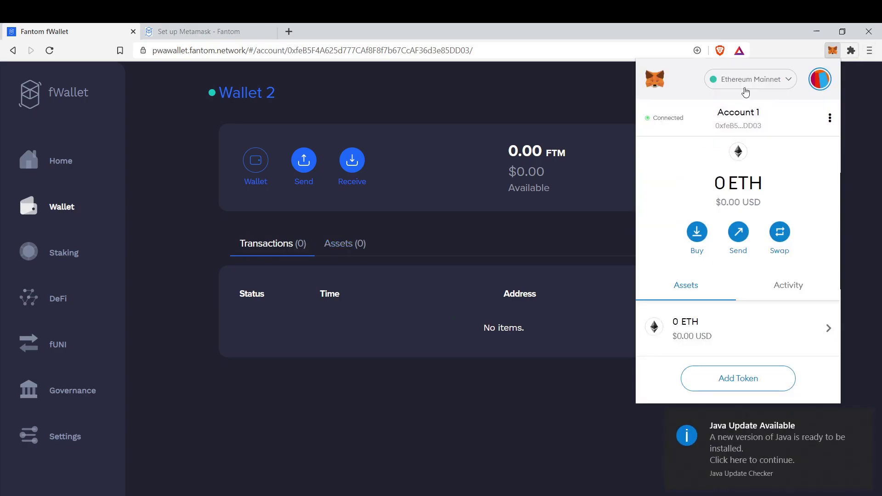
left_click(301, 112)
left_click(195, 30)
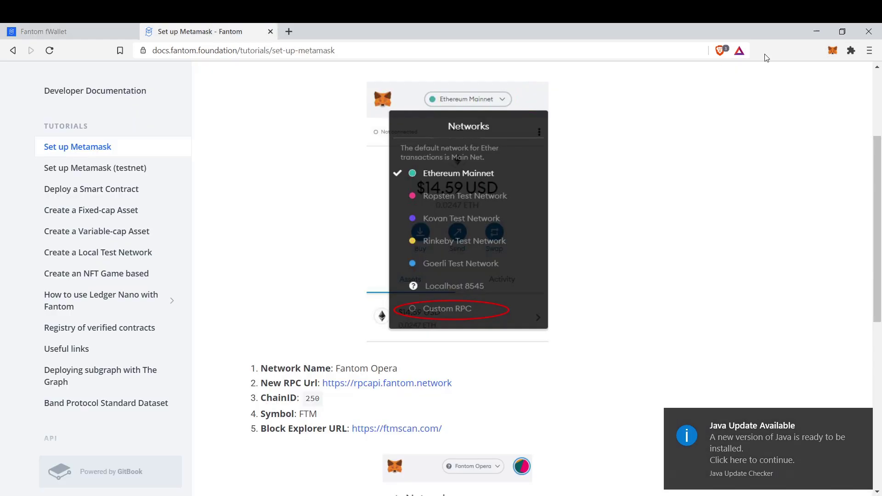
left_click(833, 50)
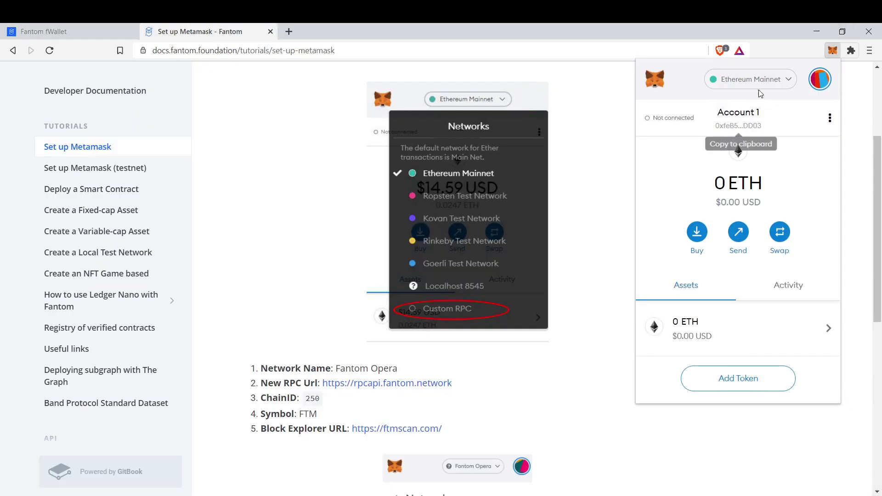
left_click(754, 87)
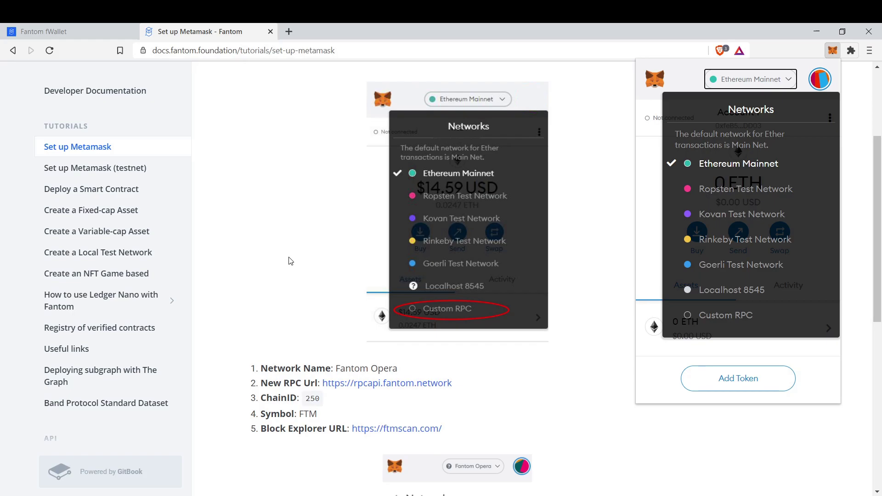
left_click(706, 323)
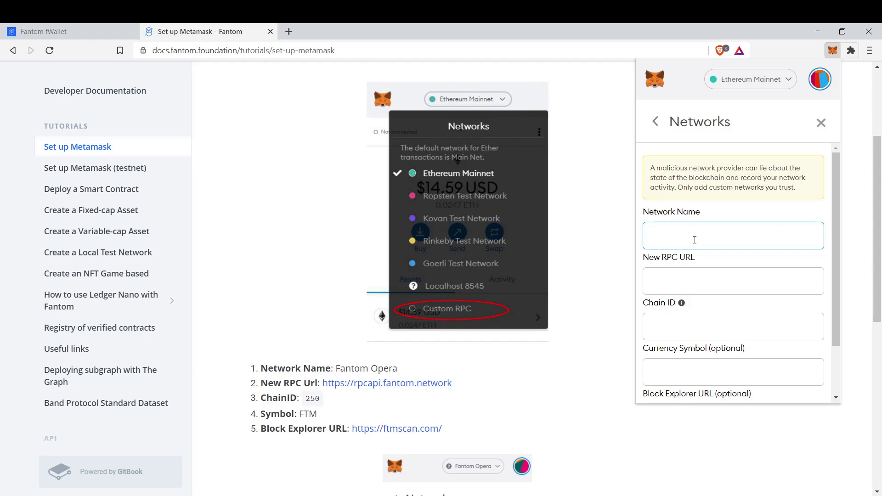
type("Fantom Oep")
key("Tab")
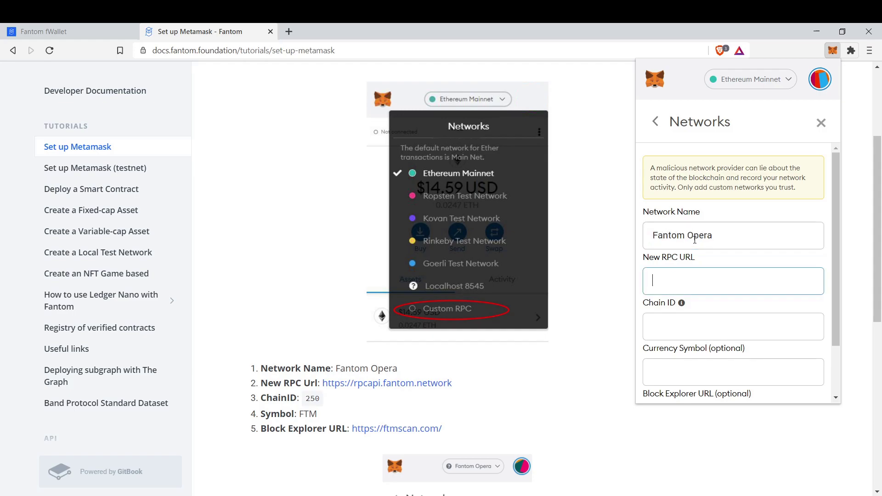
type("https")
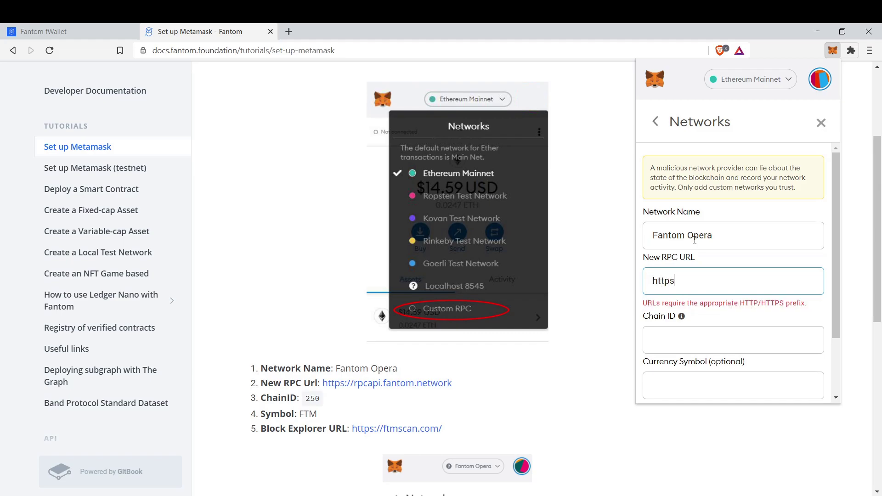
type("://rpc")
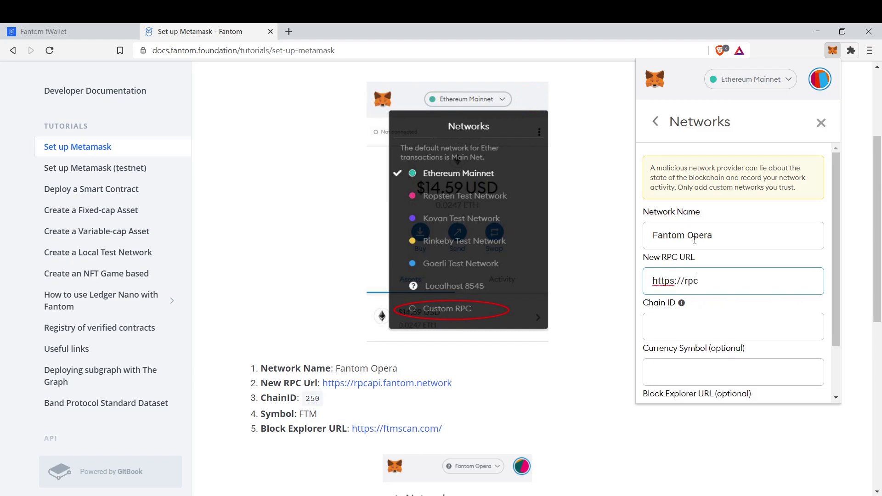
type("api.fantom.network")
key("Tab")
key("Tab")
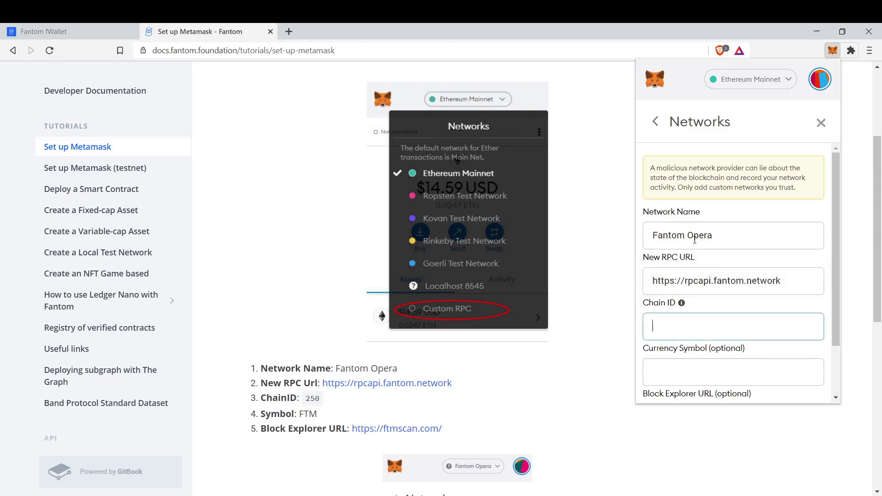
type("250")
key("Tab")
key("Tab")
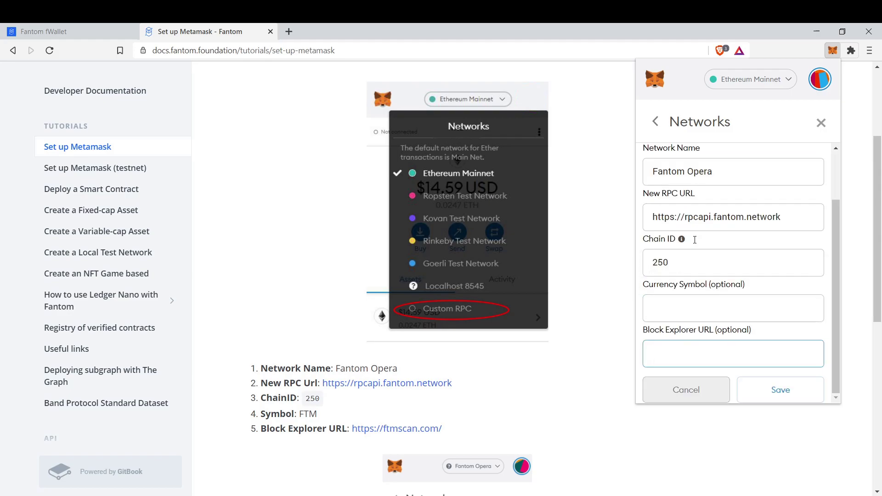
left_click(719, 303)
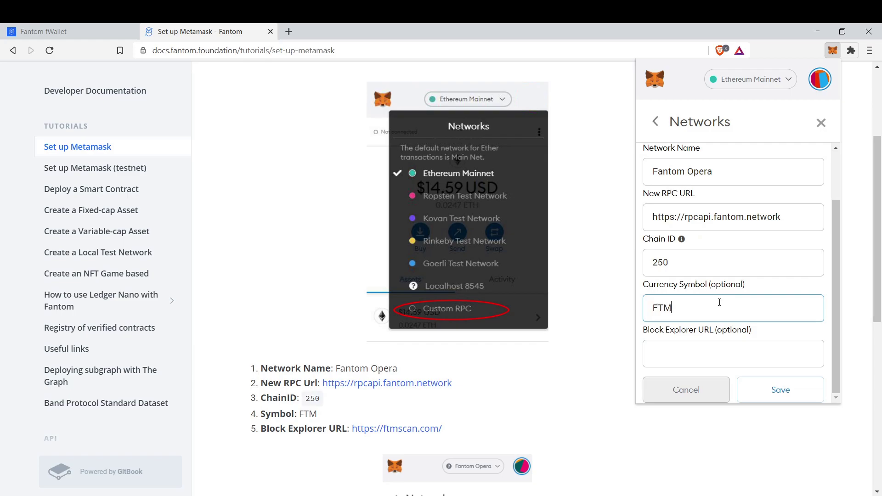
key("Tab")
type("h")
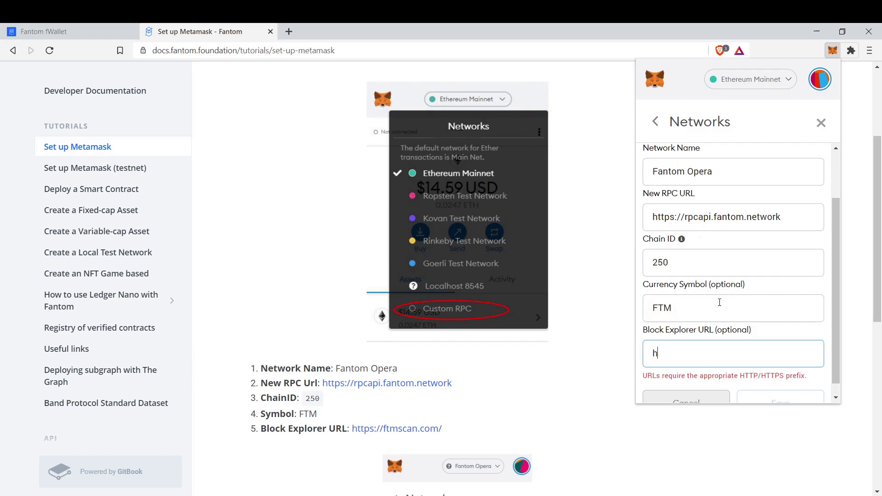
type("ttps://ftmscan.c")
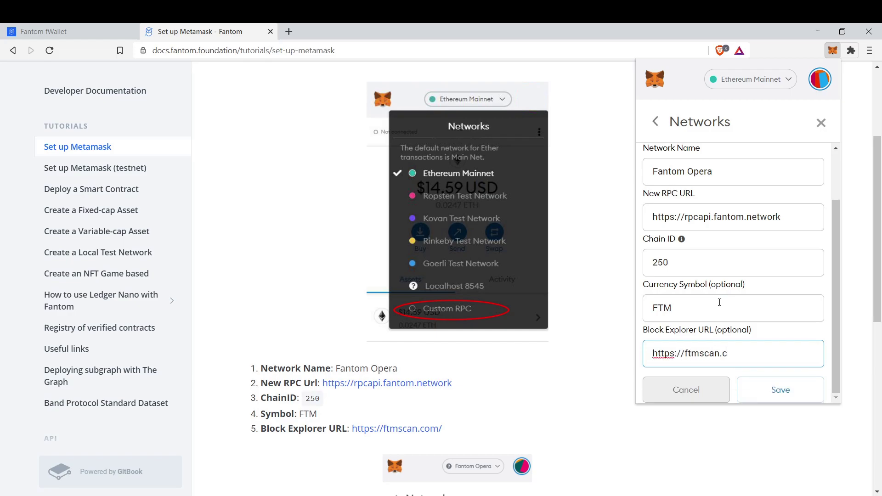
type("om")
left_click(767, 391)
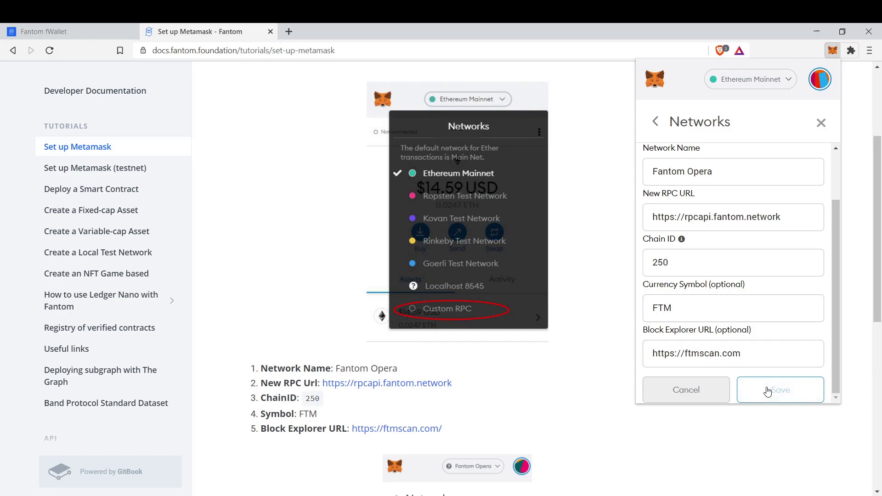
scroll(733, 260, "down", 1)
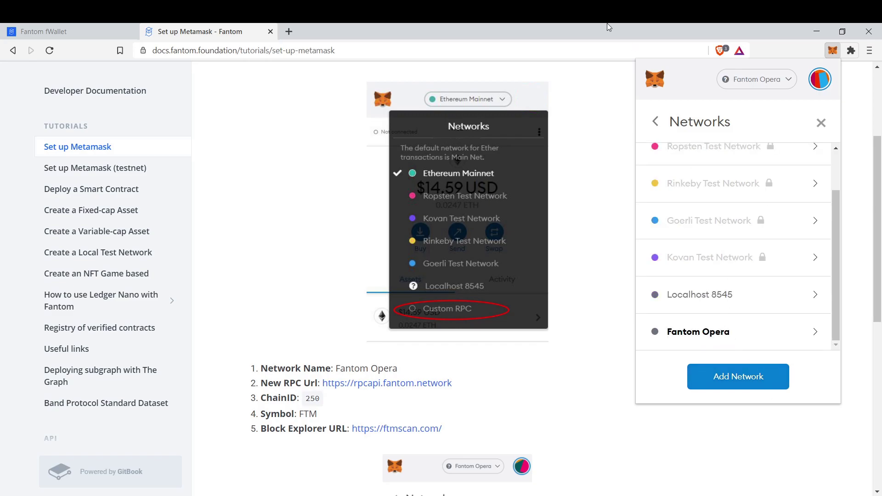
- Copy Wallet 2's Fantom Opera receiving address, then go back to the Home dashboard
left_click(585, 135)
left_click(56, 28)
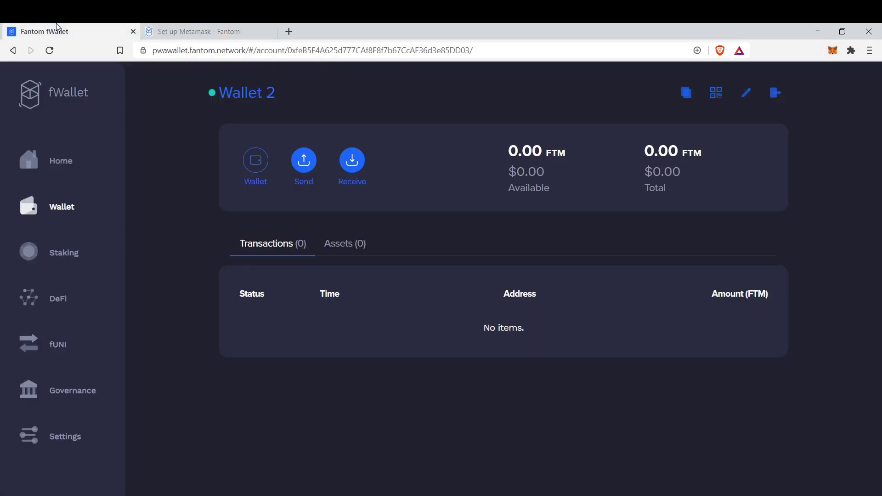
left_click(57, 177)
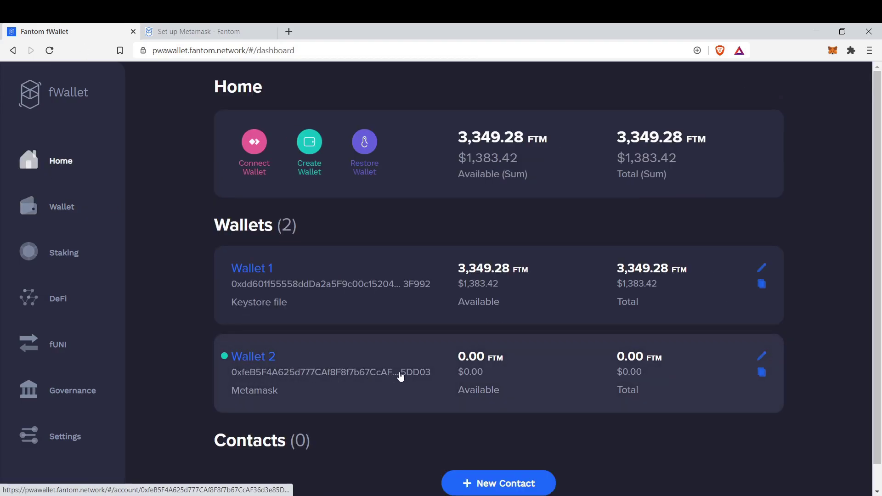
left_click(400, 375)
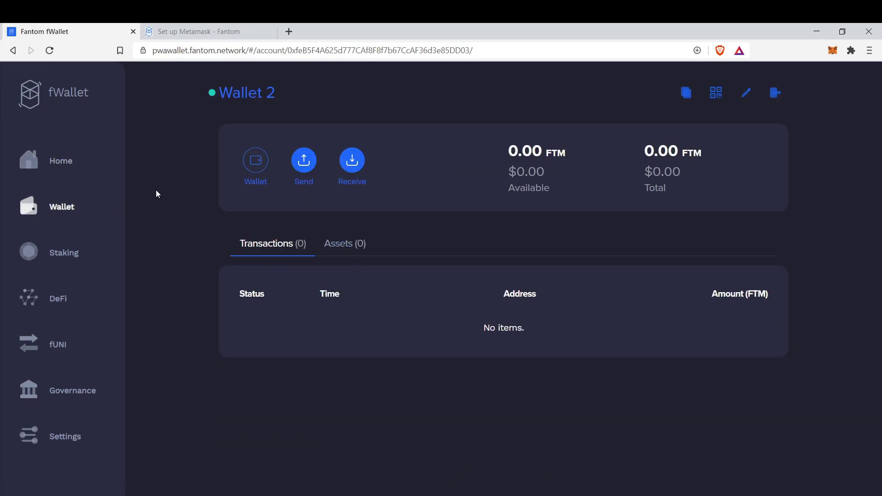
left_click(57, 161)
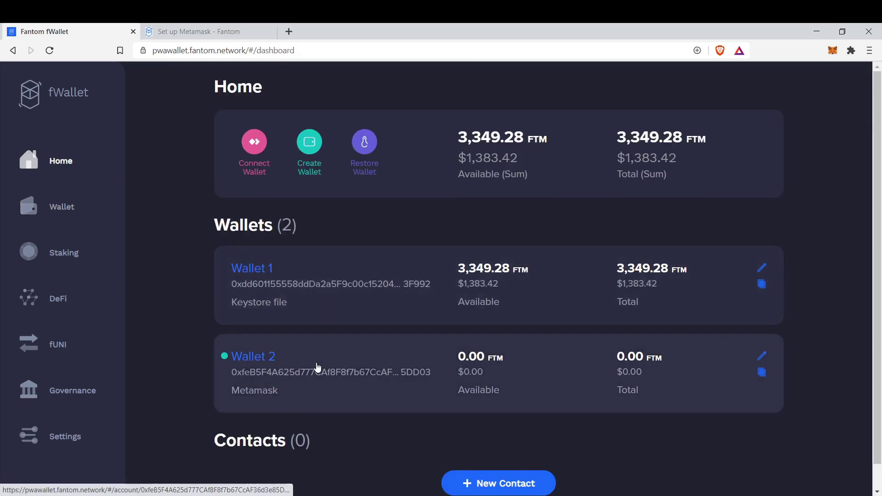
left_click(322, 368)
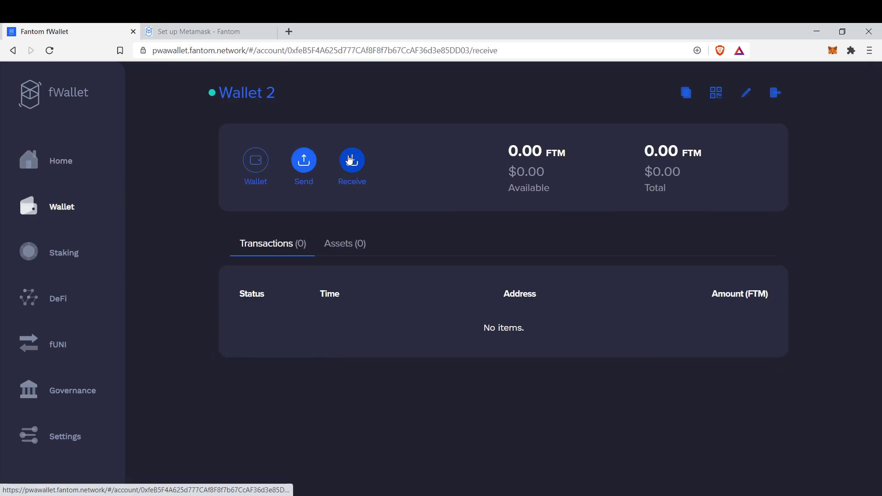
left_click(352, 161)
left_click(635, 434)
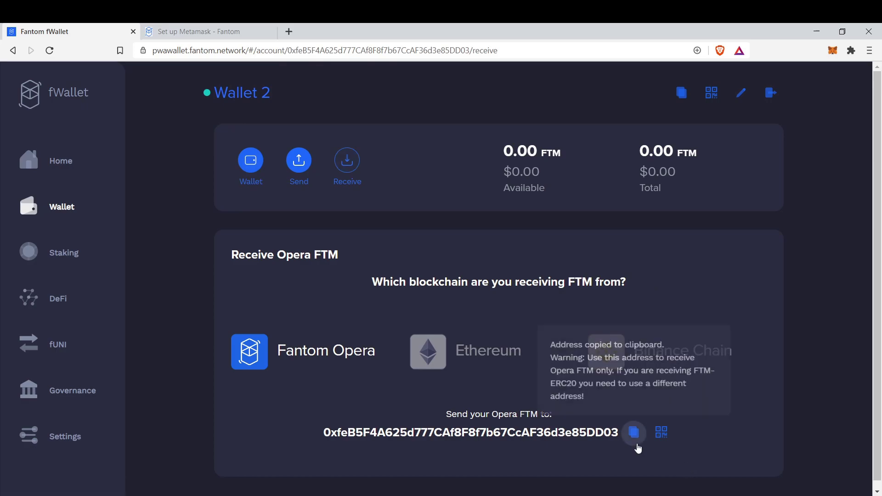
left_click(25, 151)
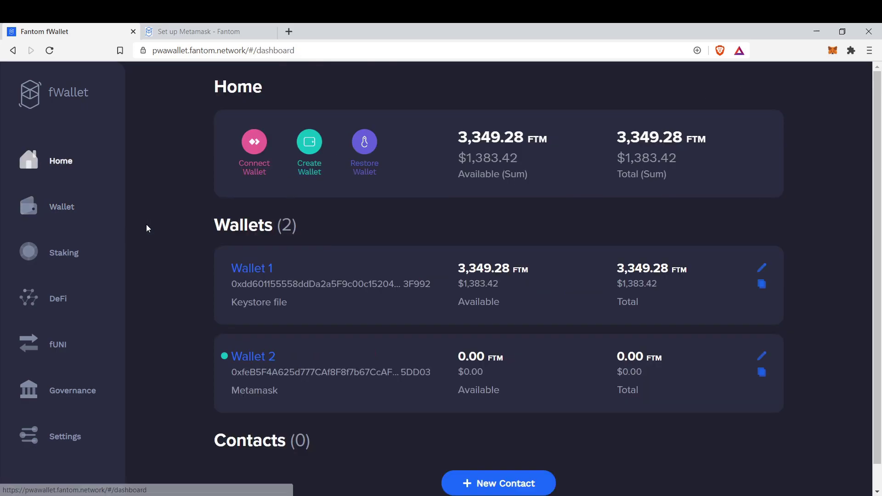
- Send 10 FTM on Fantom Opera from Wallet 1 to Wallet 2's pasted address, authorising with the wallet password
left_click(370, 274)
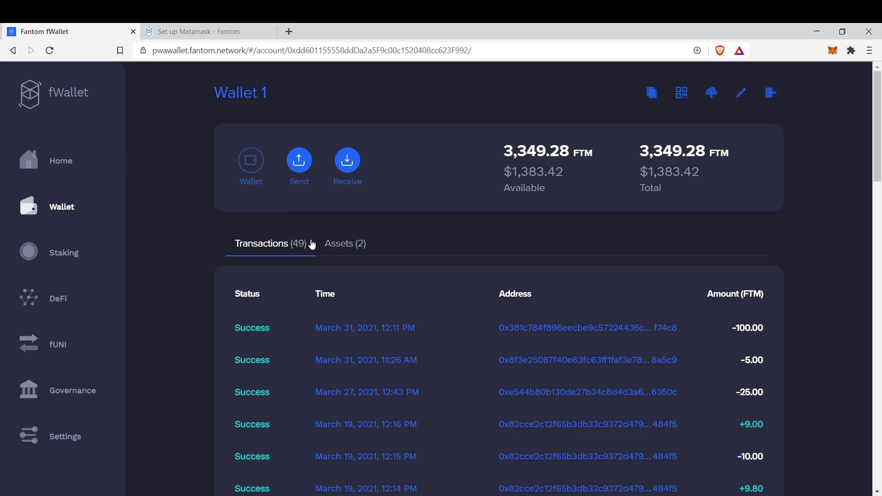
left_click(300, 177)
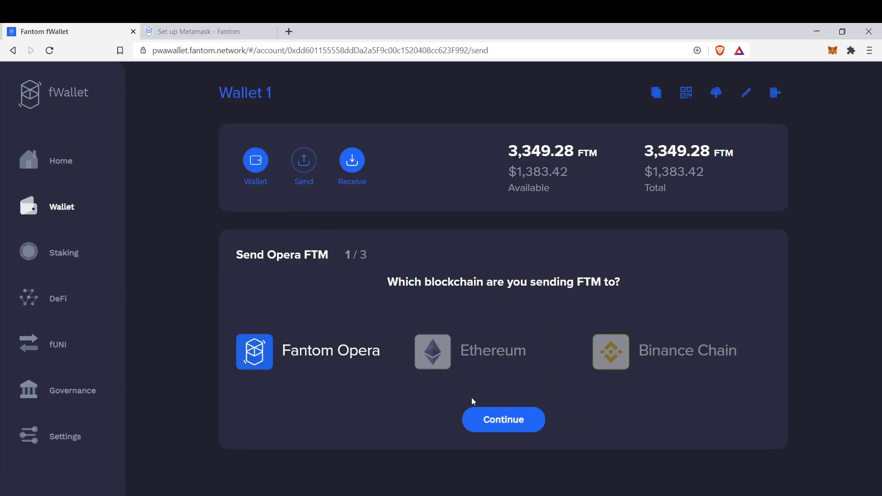
left_click(489, 419)
left_click(414, 306)
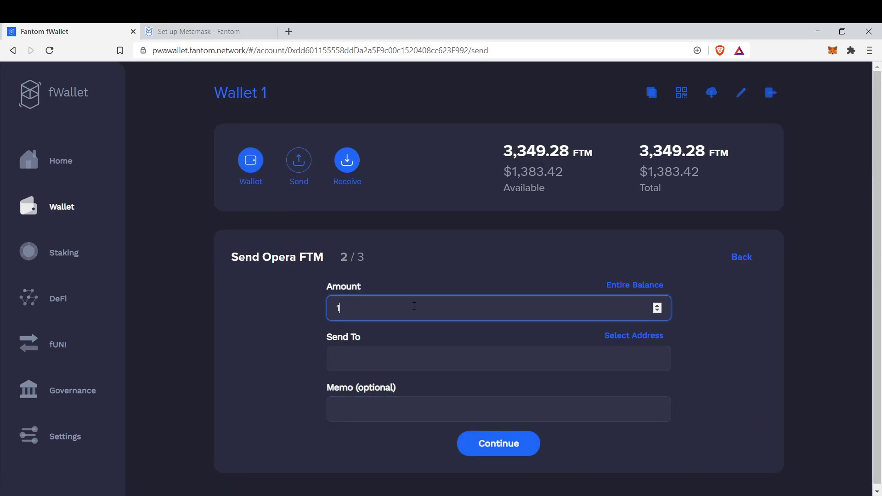
key("Tab")
key("Tab")
key("ctrl+v")
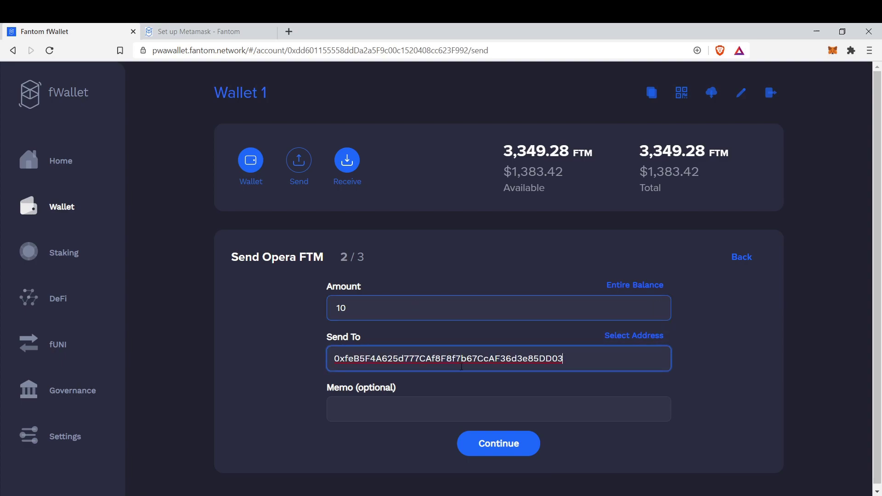
left_click(512, 453)
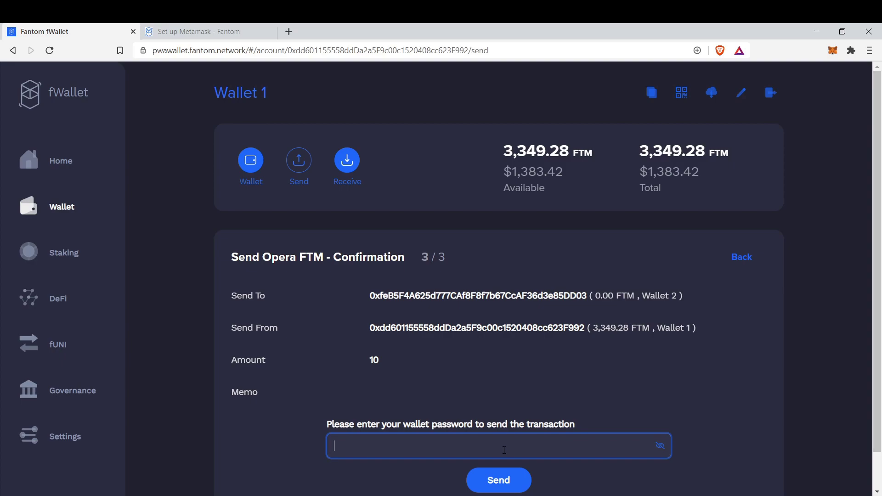
type("•••••")
left_click(499, 480)
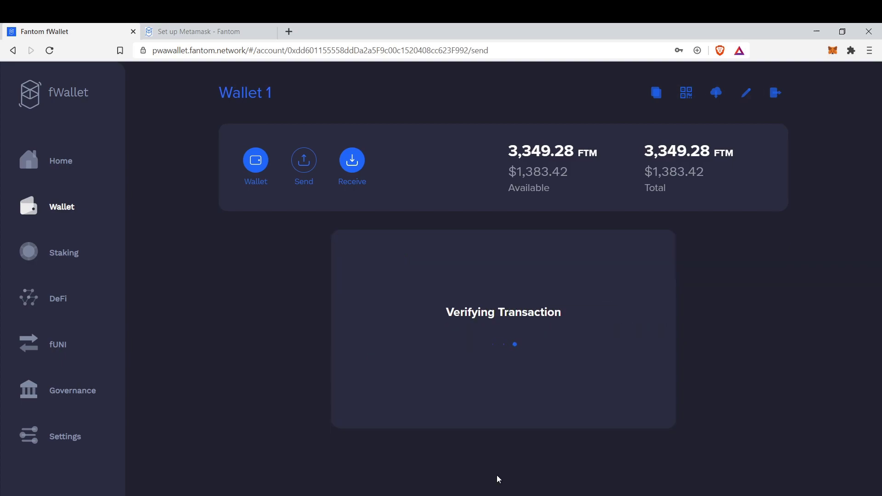
- Return Home and check that MetaMask received the 10 FTM
left_click(490, 411)
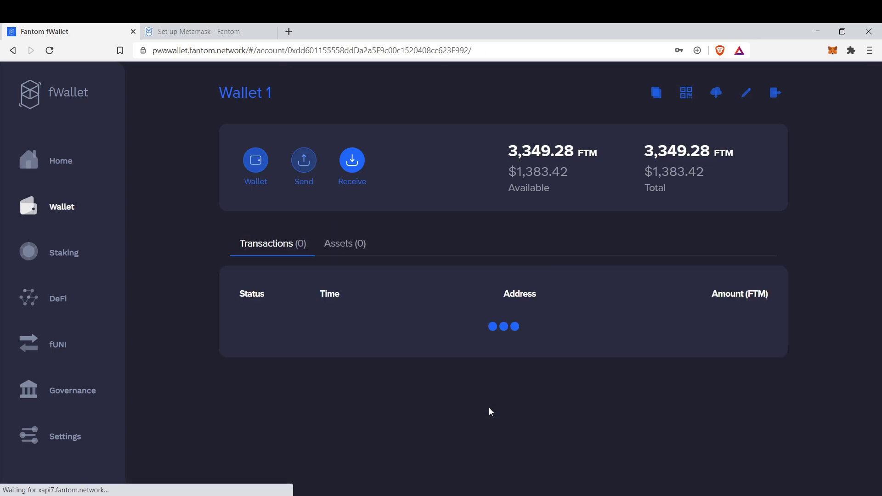
left_click(38, 171)
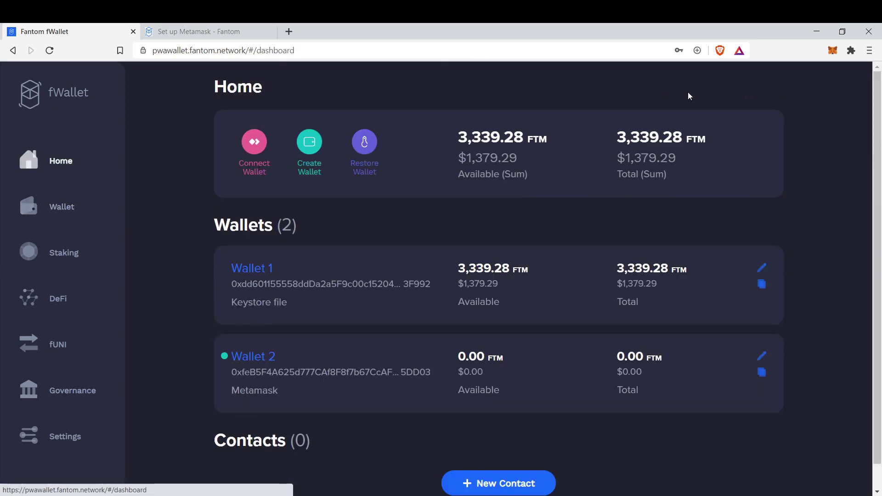
left_click(832, 50)
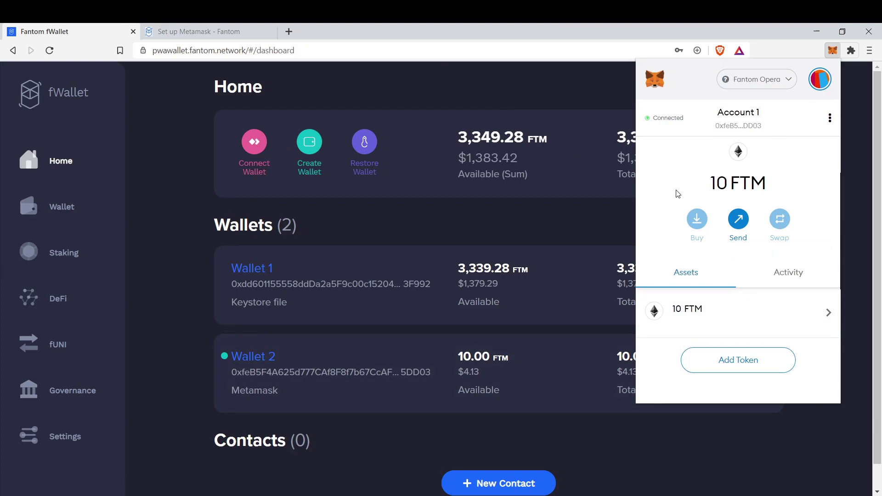
left_click(347, 83)
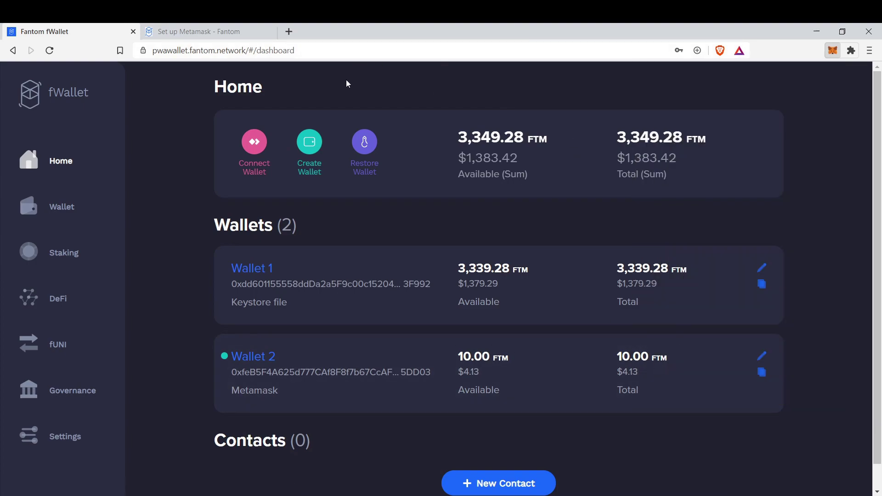
- Load exchange.sushi.com in a new browser tab
left_click(288, 30)
type("ex")
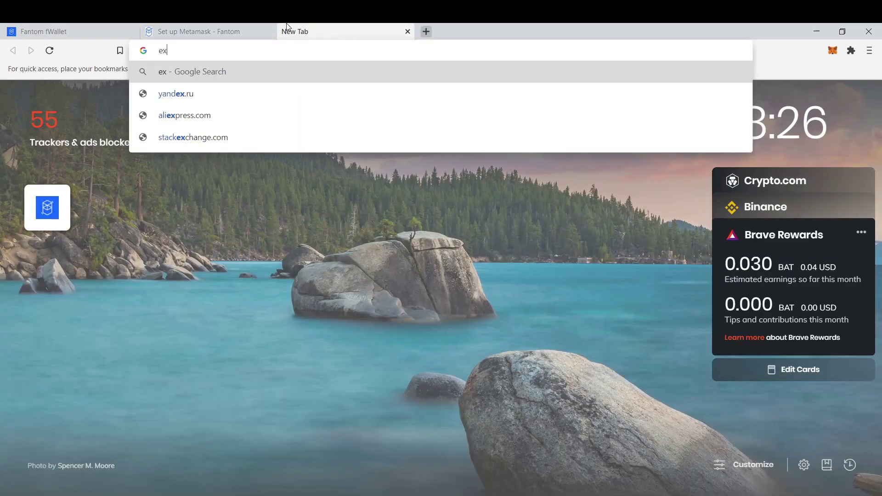
type("change.")
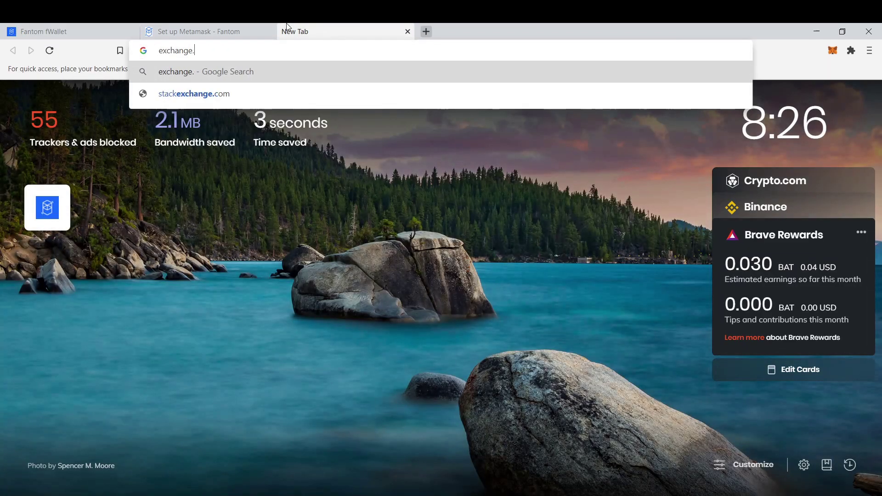
type("sushi.com")
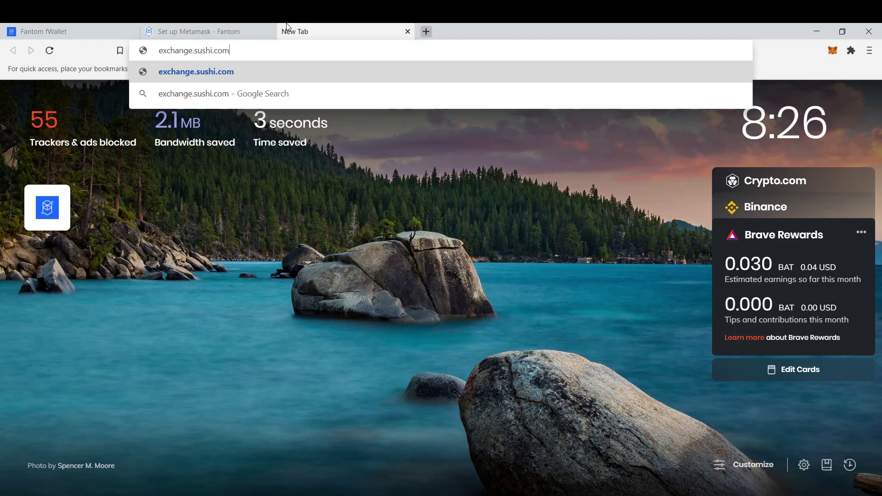
key("Return")
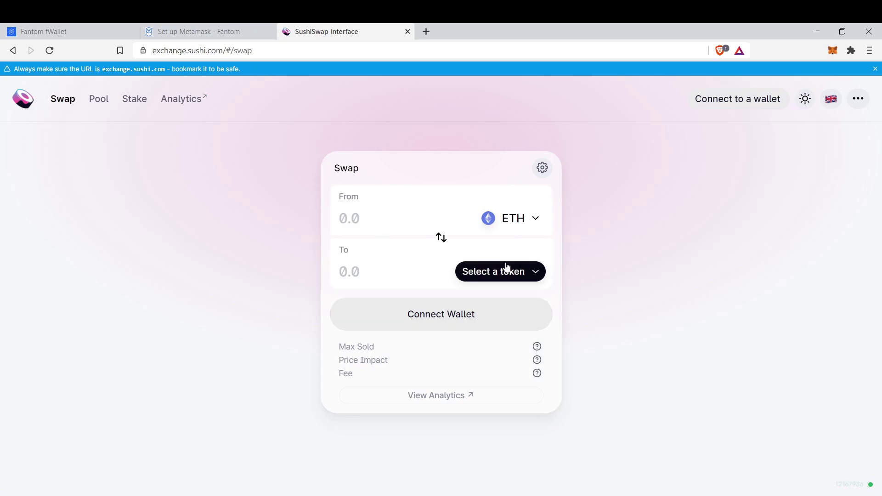
- Connect SushiSwap to MetaMask Account 1
left_click(740, 101)
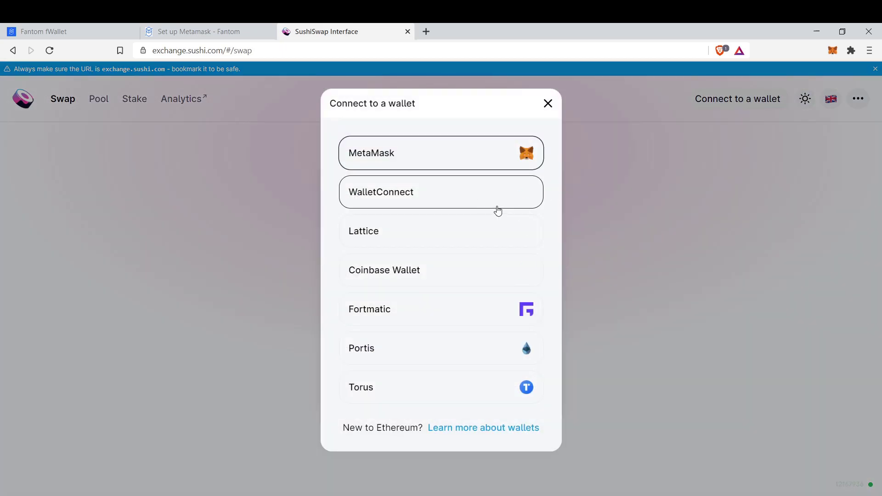
left_click(457, 151)
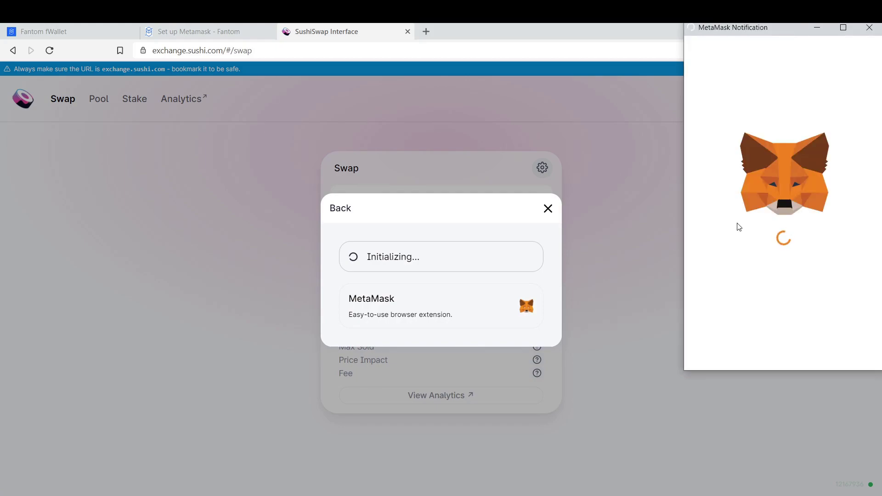
left_click(823, 348)
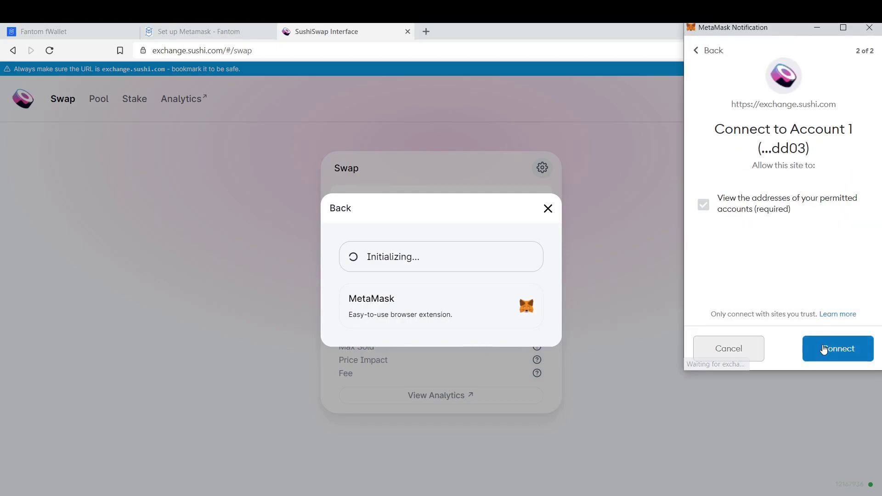
left_click(824, 349)
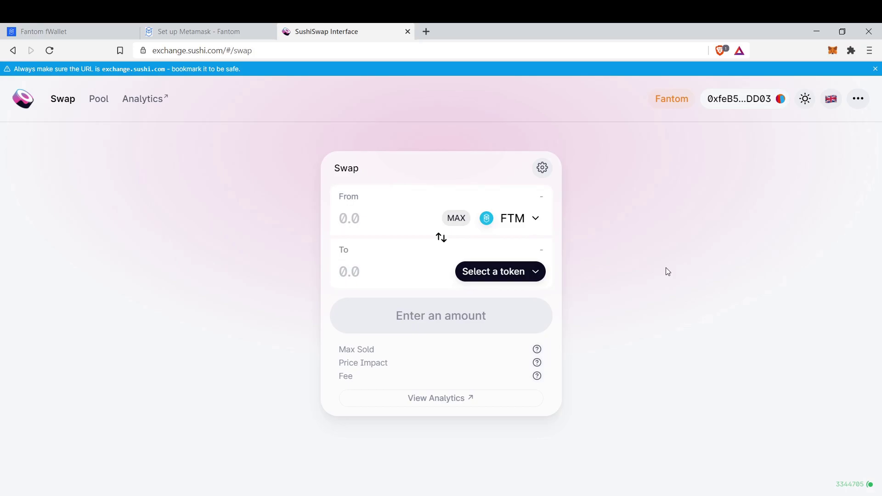
- Choose DAI as the token to receive and enter 1 FTM to swap
left_click(495, 278)
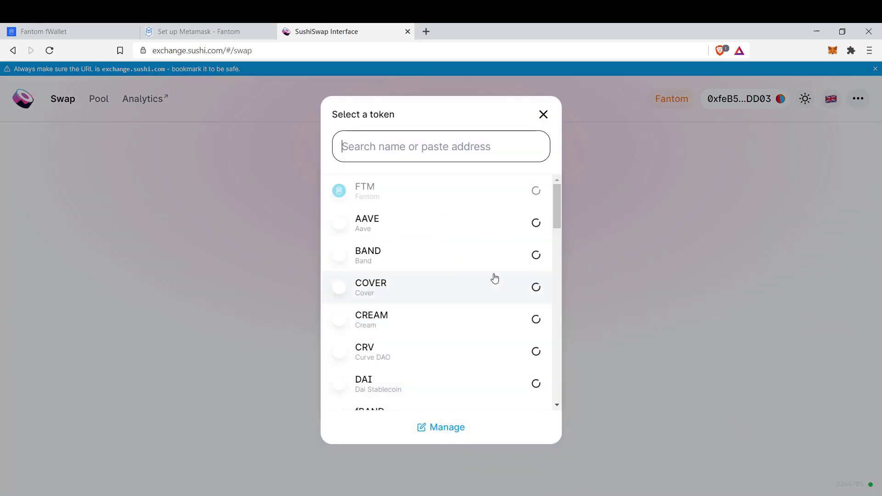
left_click(441, 389)
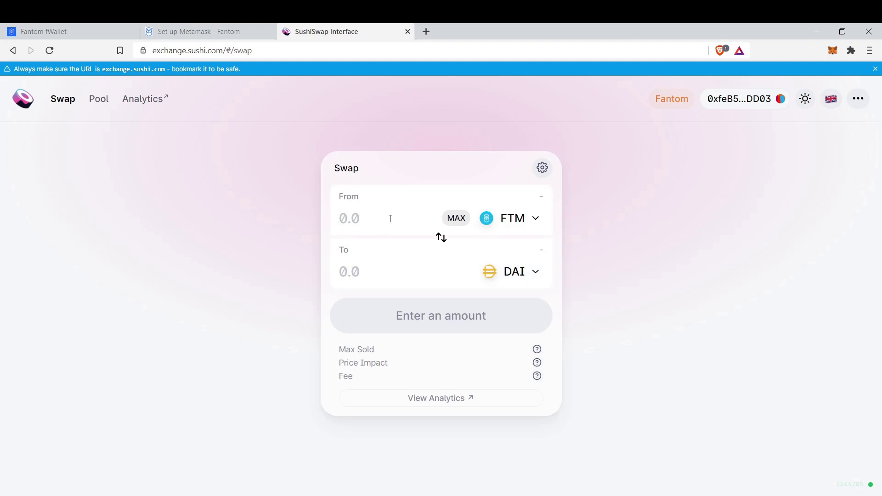
left_click(390, 218)
type("1")
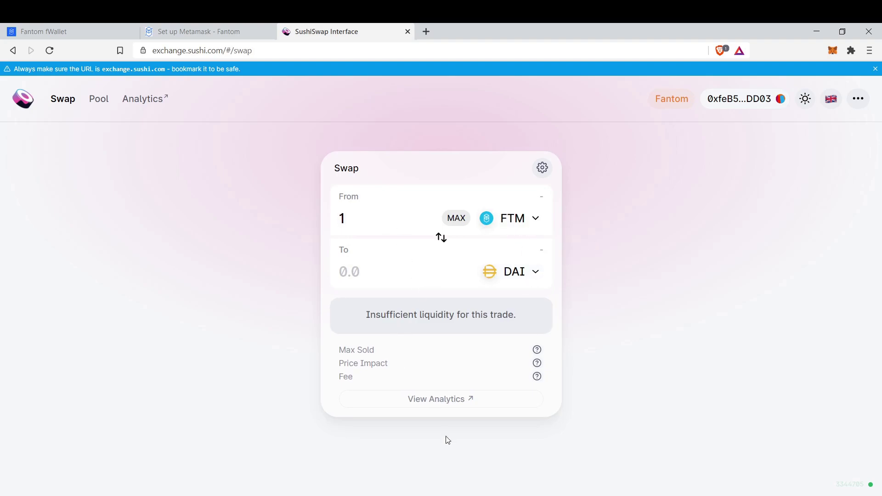
- Browse the receive-token list and close it, keeping DAI selected
left_click(507, 278)
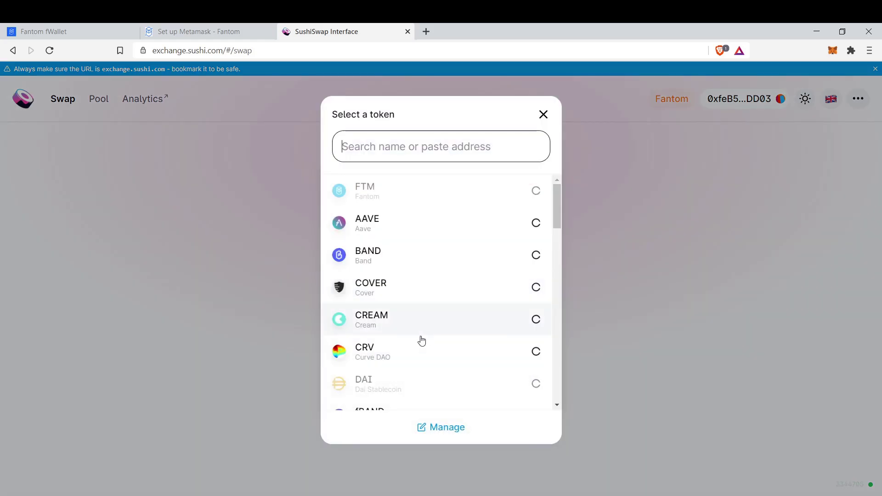
scroll(451, 346, "down", 3)
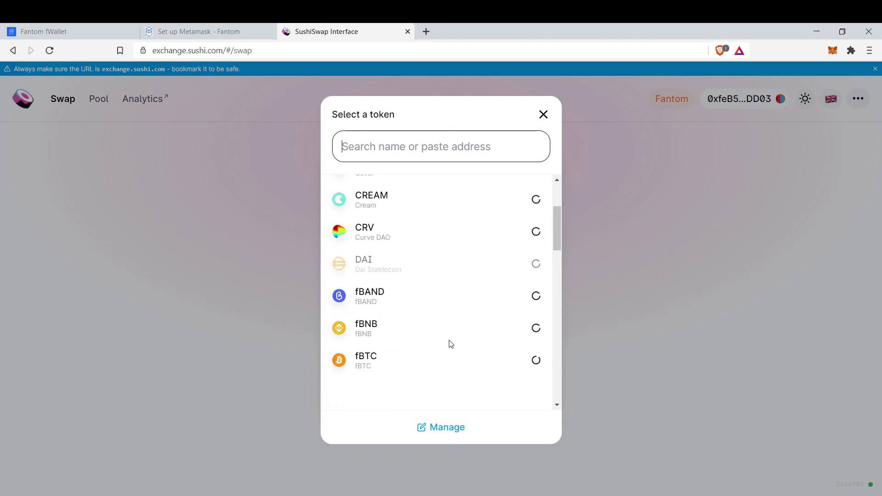
scroll(450, 345, "up", 2)
scroll(451, 345, "up", 1)
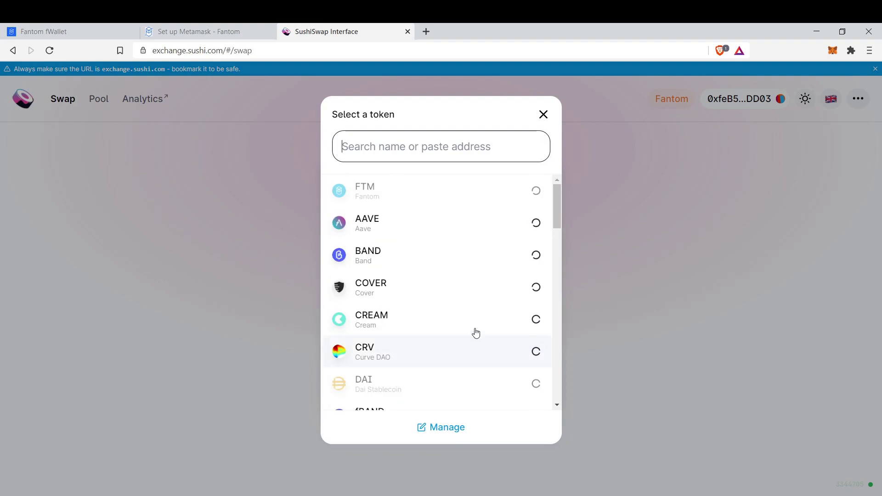
left_click(743, 211)
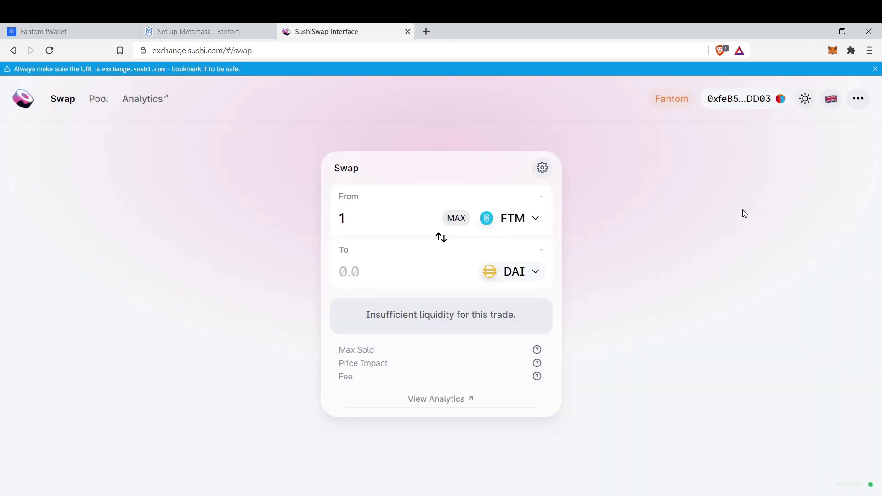
left_click(503, 267)
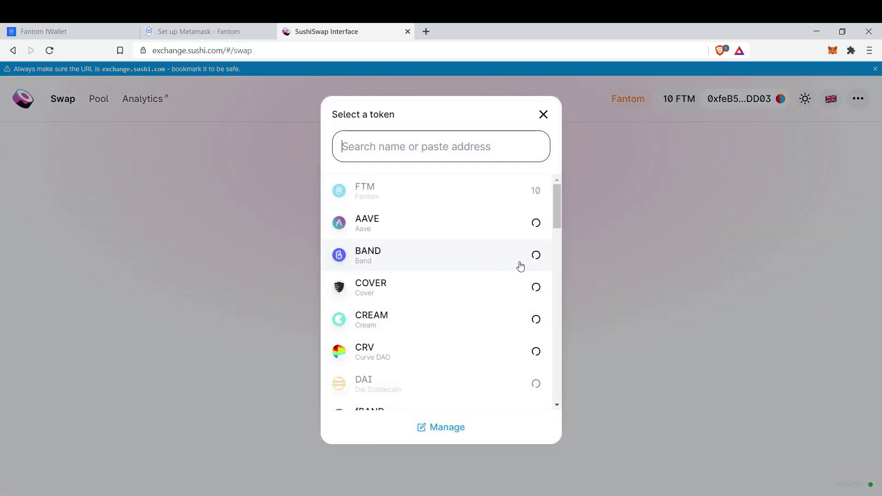
left_click(641, 258)
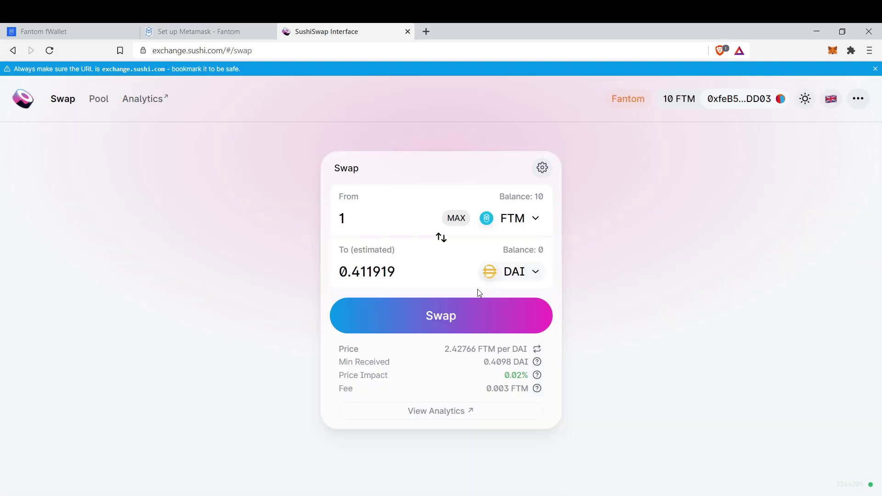
- Swap 1 FTM for about 0.411 DAI, approve it in MetaMask, and dismiss the notices
left_click(420, 315)
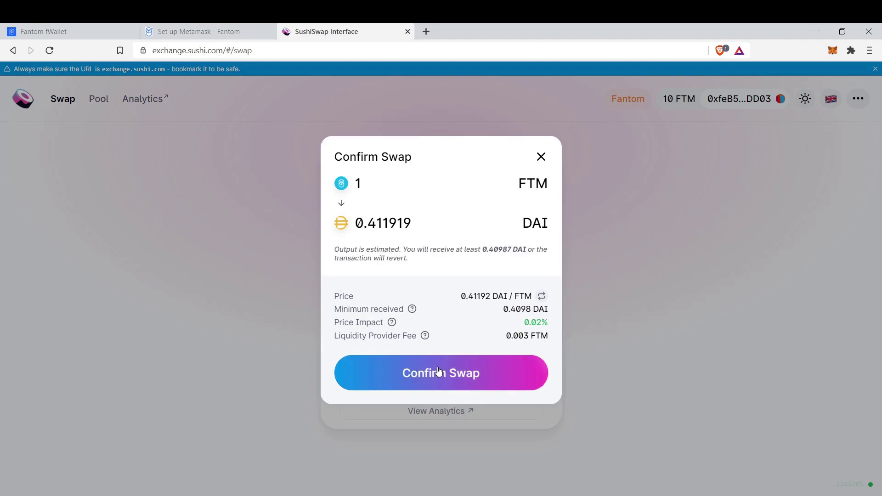
left_click(439, 370)
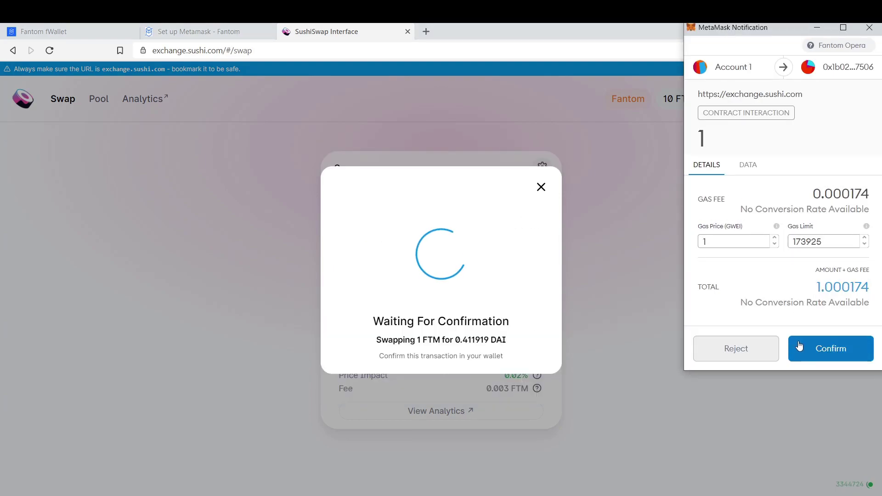
left_click(796, 345)
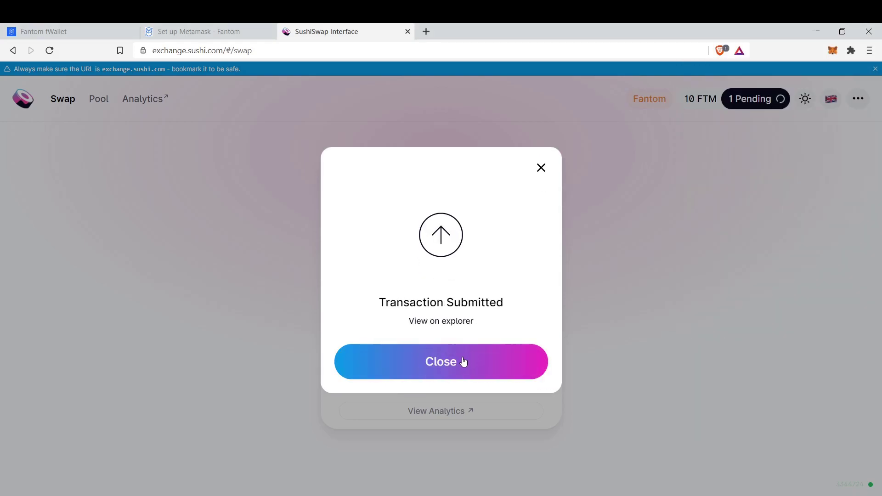
left_click(464, 361)
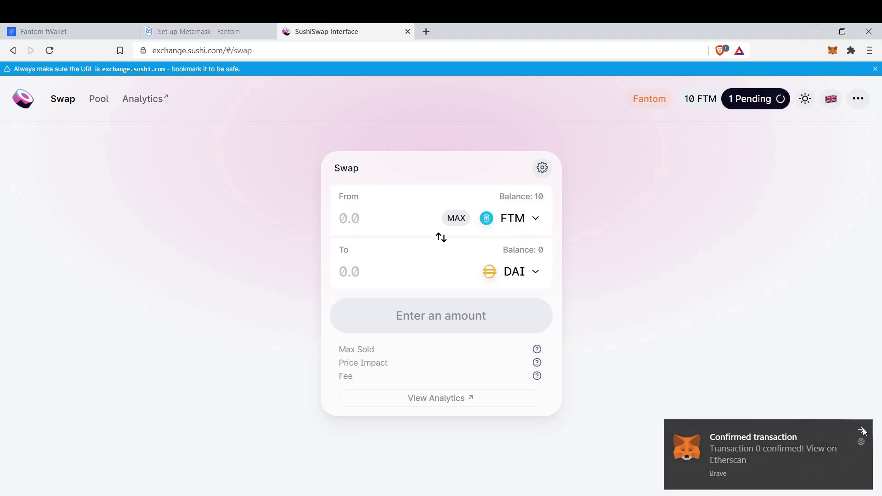
left_click(863, 429)
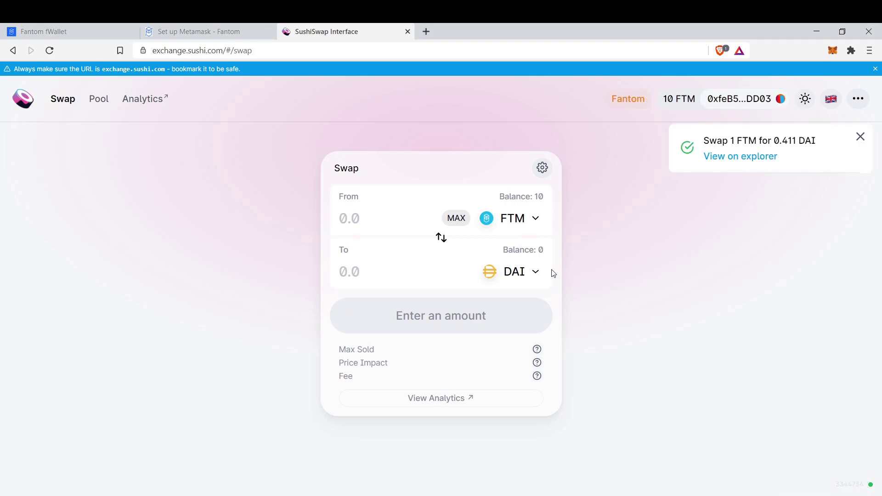
left_click(859, 136)
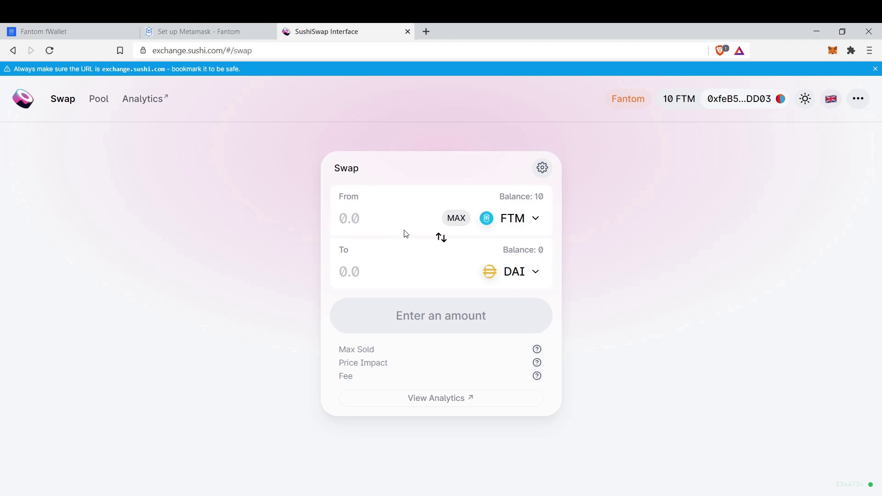
- Enter 1 FTM and confirm a second swap to DAI on SushiSwap
left_click(385, 217)
type("1")
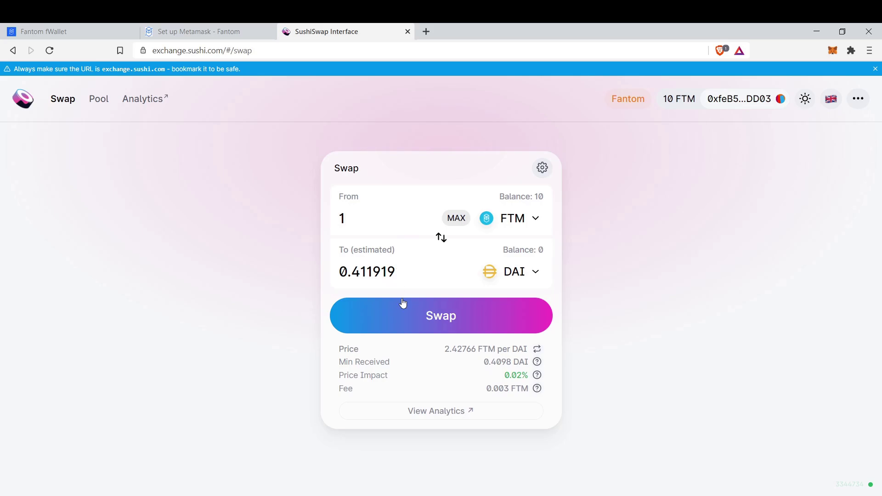
left_click(421, 332)
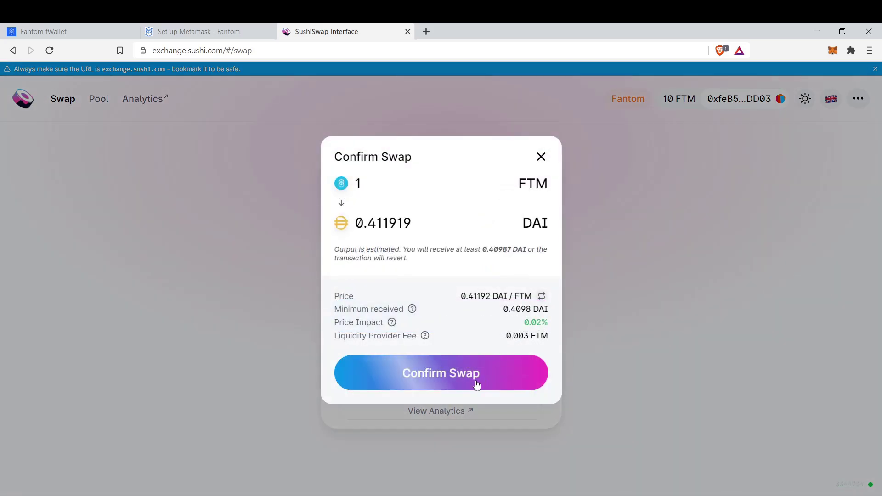
left_click(476, 385)
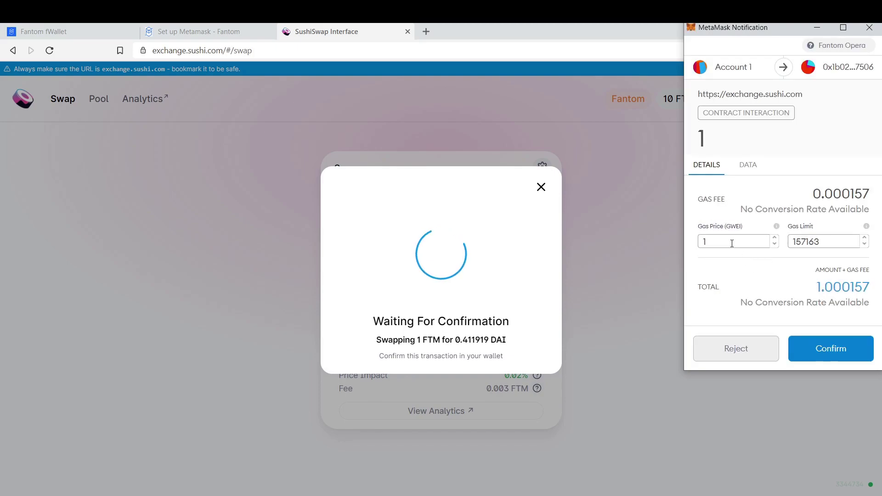
- Look at the gas price in MetaMask, then reject the second swap transaction
left_click(736, 246)
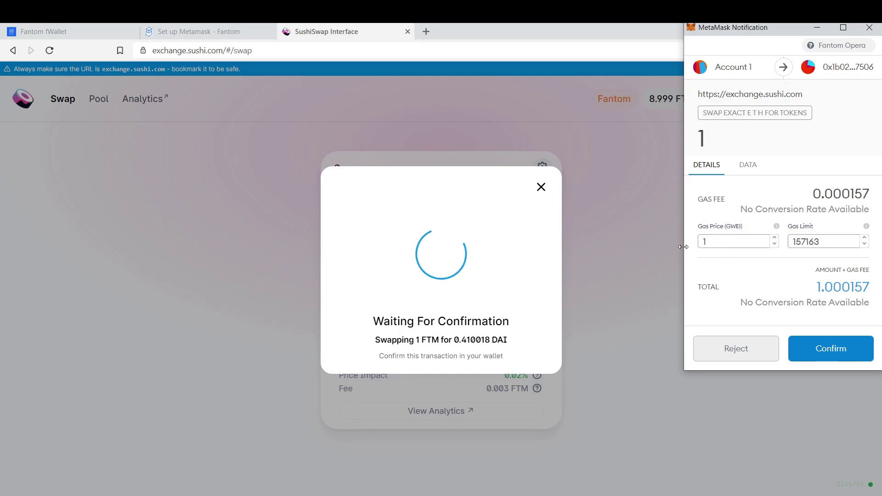
left_click_drag(732, 242, 693, 246)
left_click(718, 239)
left_click(719, 355)
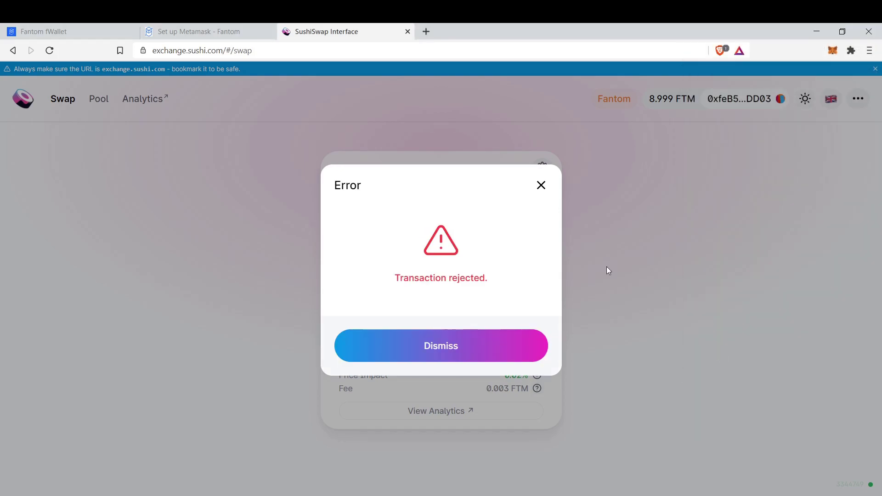
left_click(541, 185)
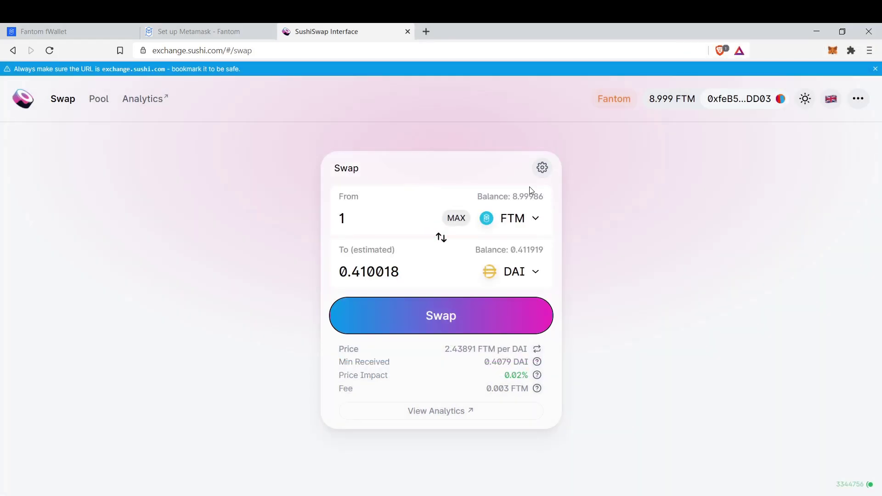